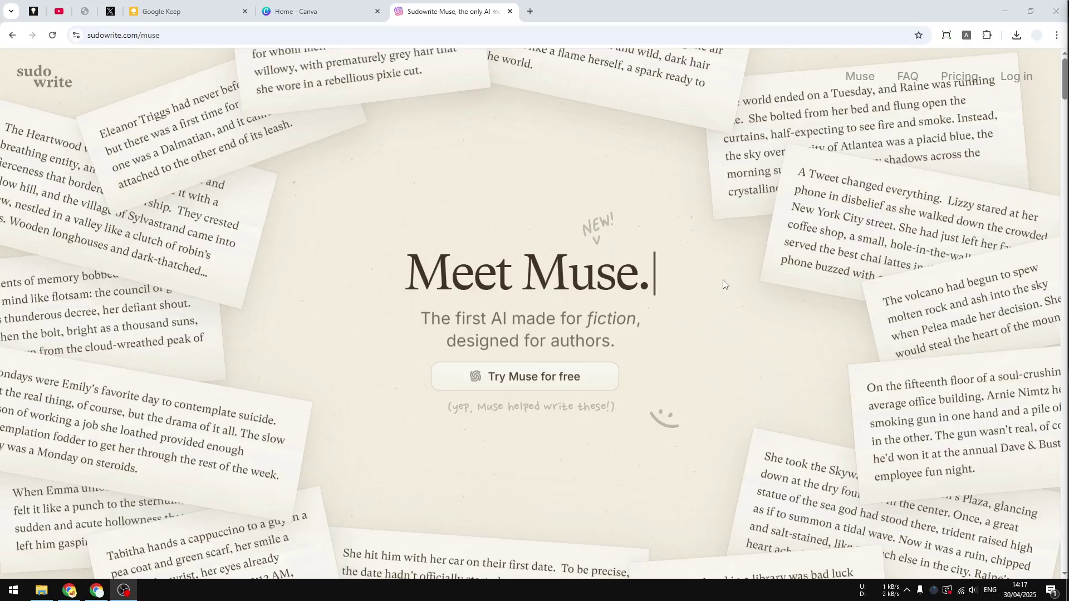
Step: Examine the Muse landing page's side-by-side writing samples comparing ChatGPT and Muse
drag(635, 277, 535, 262)
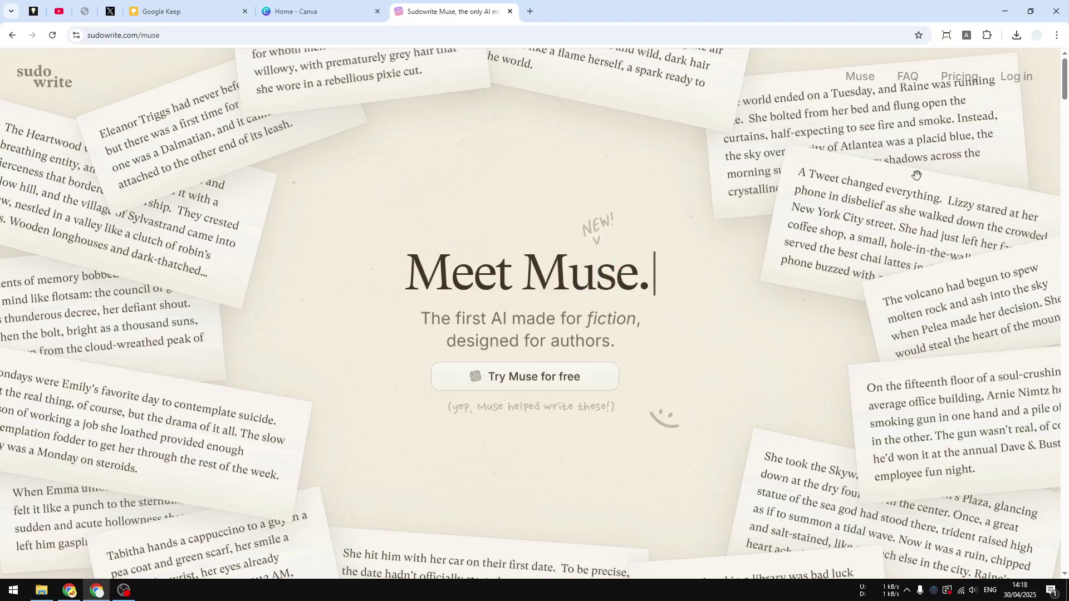
drag(1065, 86, 1066, 148)
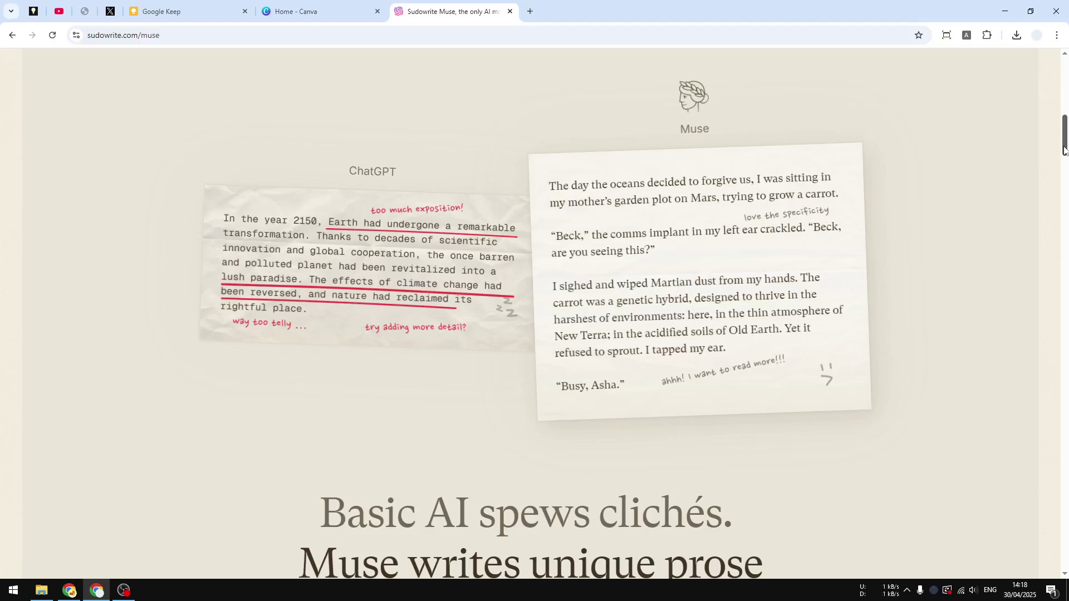
scroll(1064, 149, down, 10)
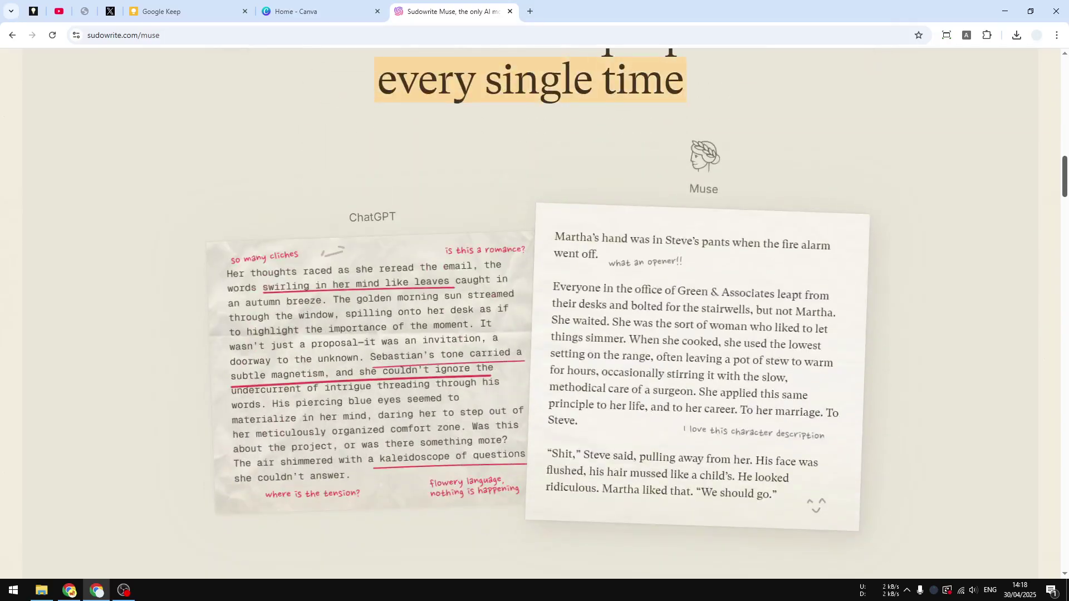
scroll(639, 292, down, 1)
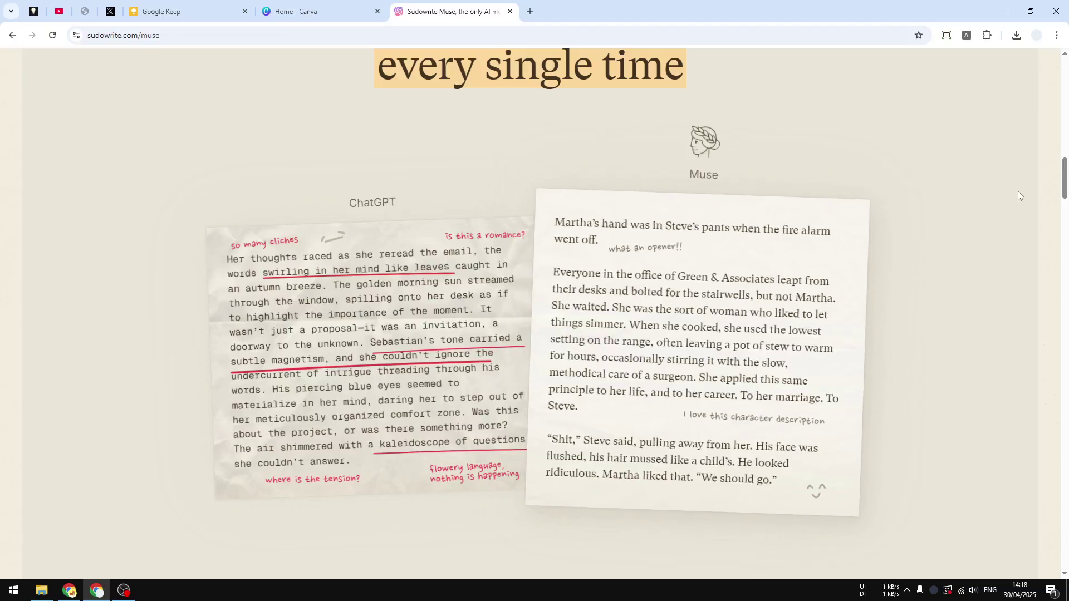
mouse_move(1062, 195)
mouse_down()
mouse_move(1062, 249)
mouse_move(1041, 97)
mouse_up()
Step: Start trying Muse for free and create a new blank project
click(573, 378)
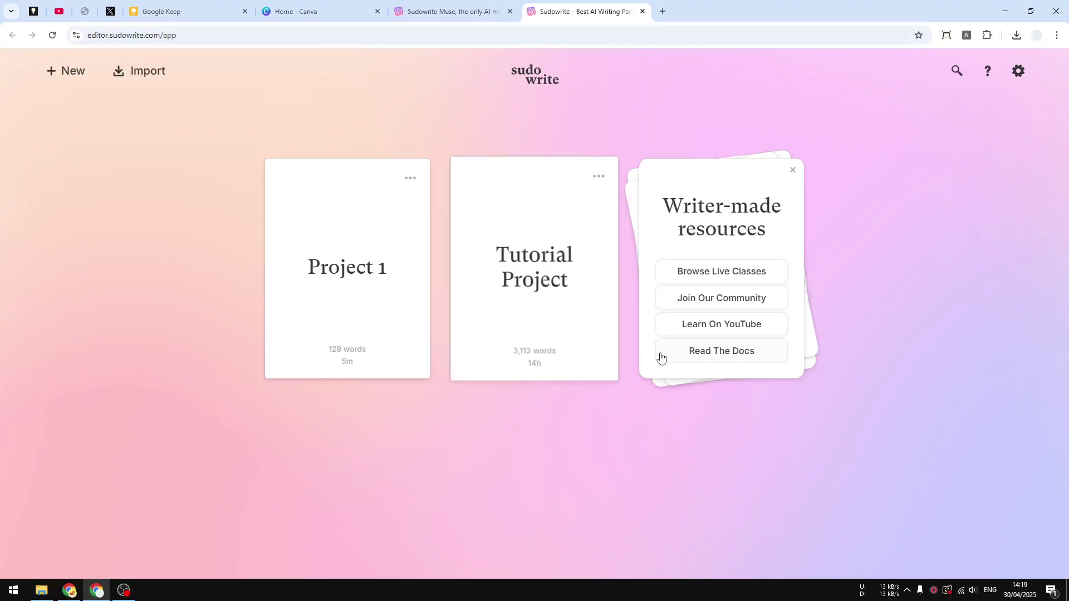
click(72, 82)
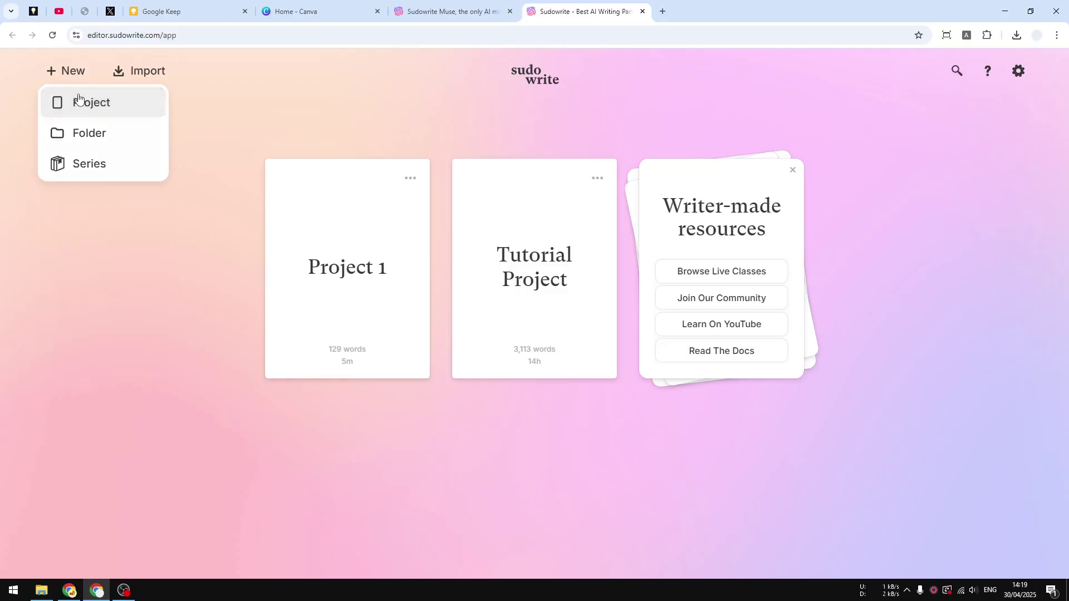
click(78, 103)
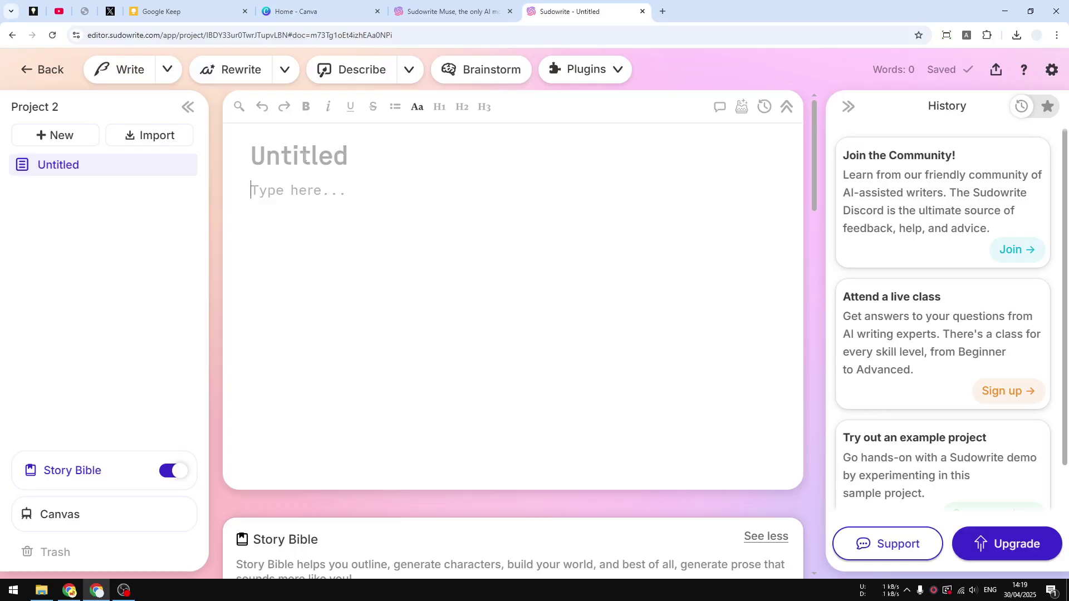
Step: Replace the untitled document's title with "Dystopian Future"
double_click(304, 156)
click(293, 147)
double_click(293, 146)
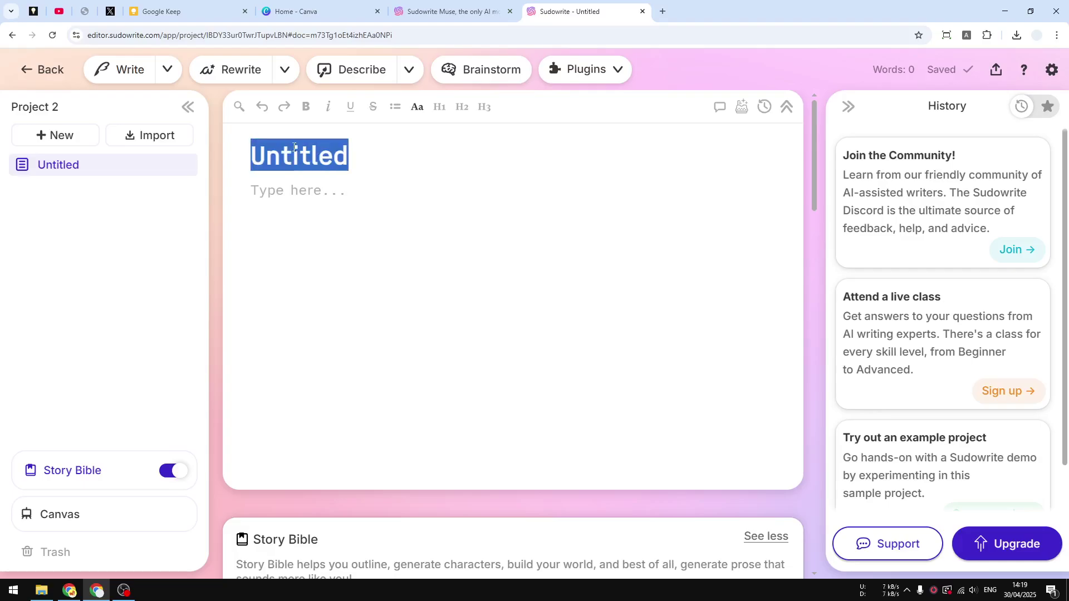
text(Dys)
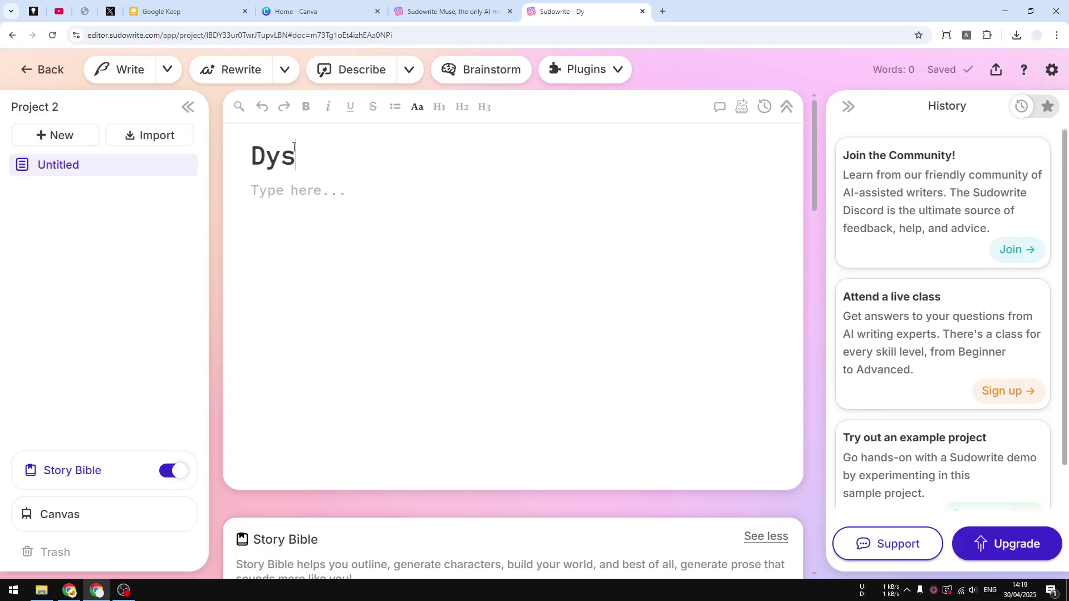
text(topian Future)
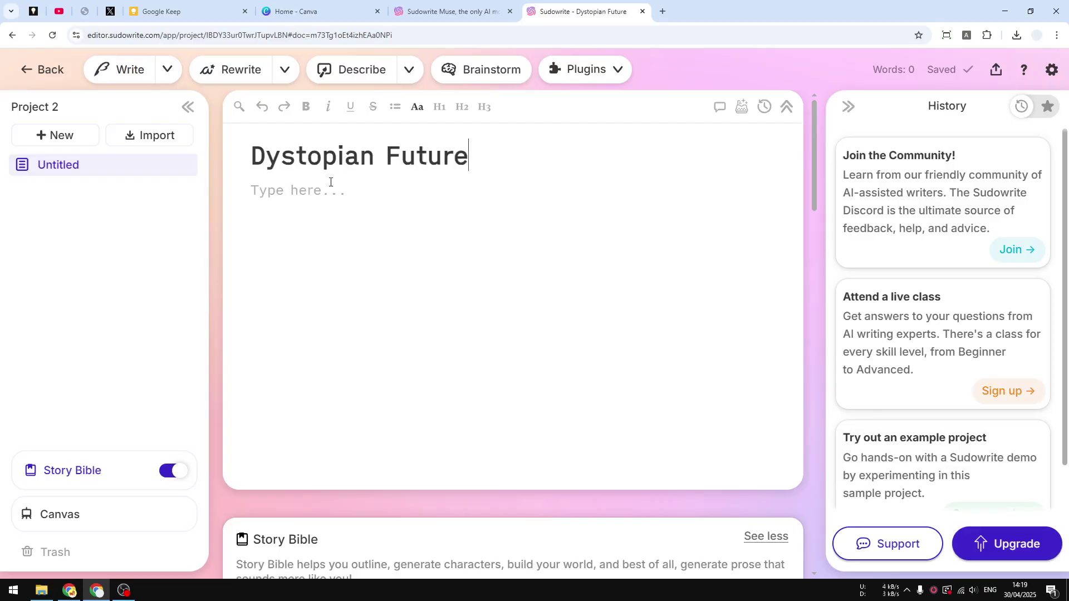
Step: Begin the document body with "A person with dental implant in the future where everything is run by AI and robots"
key(Return)
text(A )
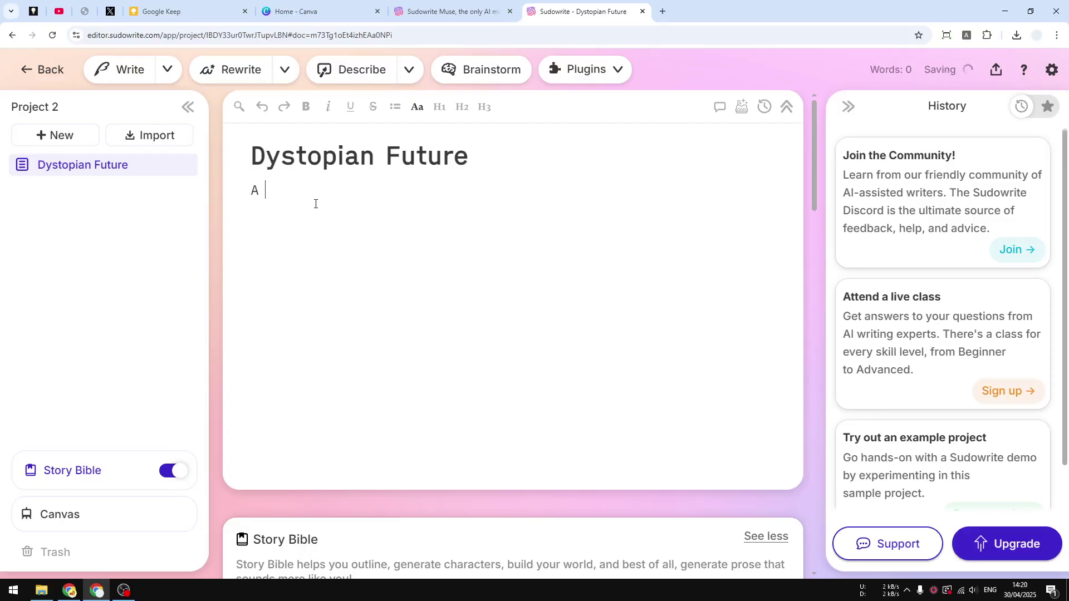
text(person with dental )
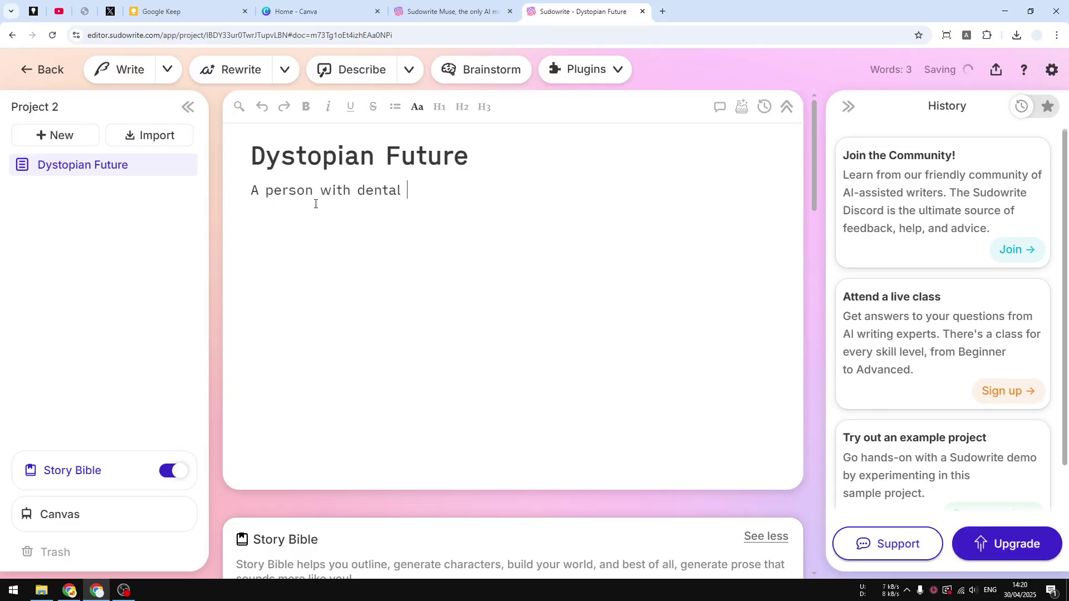
text(implant in the)
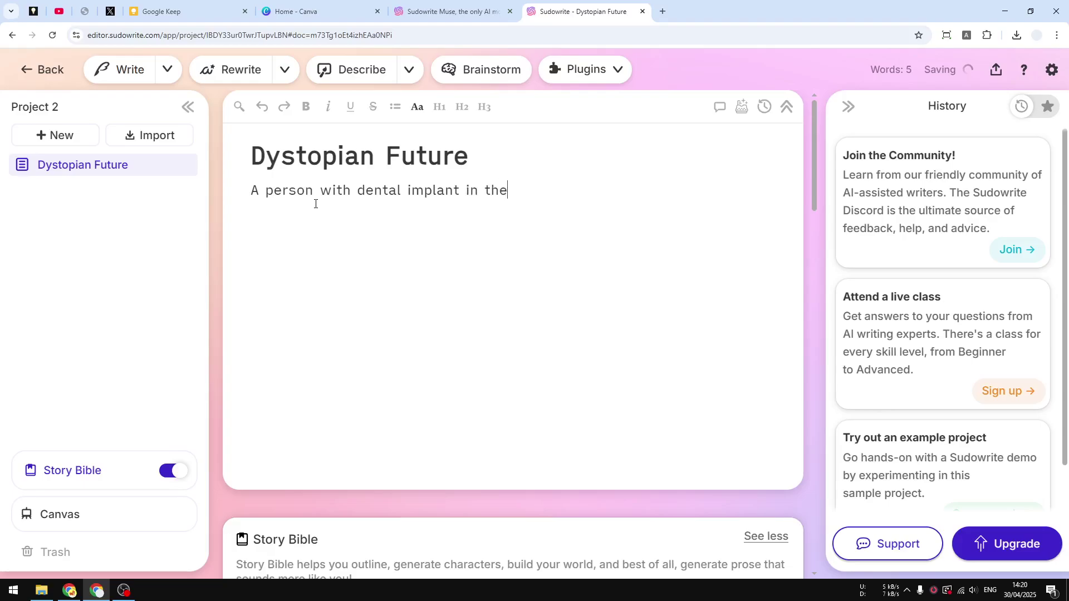
text( future where everything i)
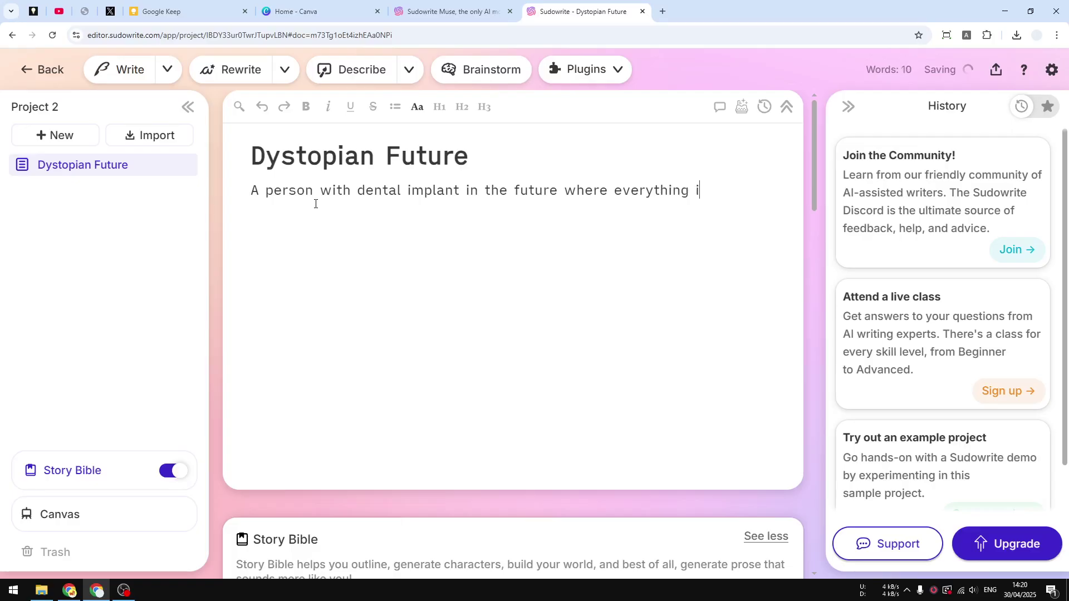
text(s run by AI and robots)
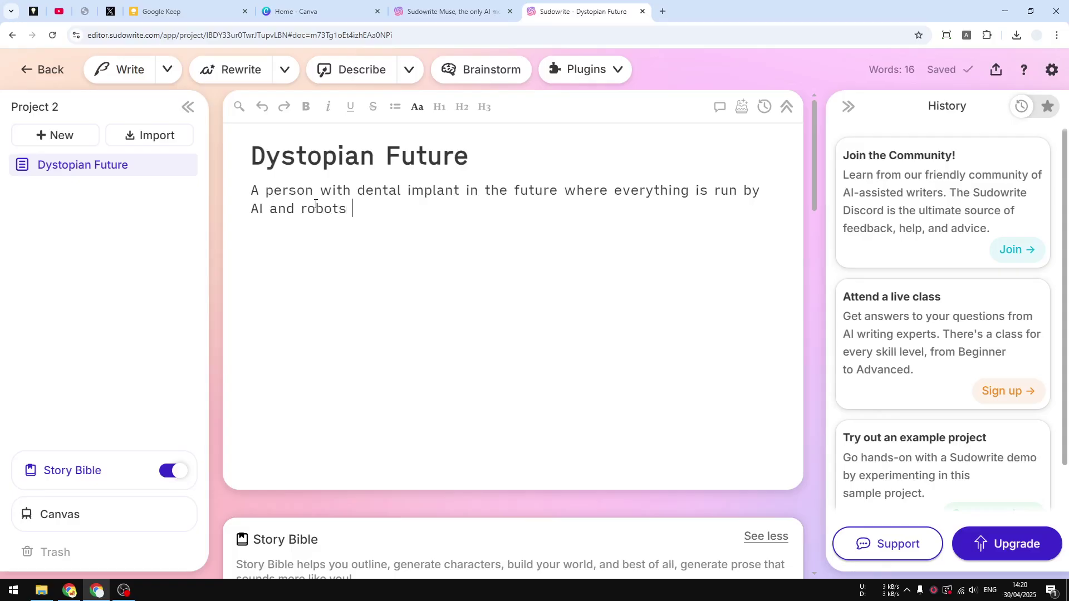
Step: Finish the premise sentence directly after "robots" with ", but his dental implant can only be replaced by a human."
key(BackSpace)
text(, but his dental impl)
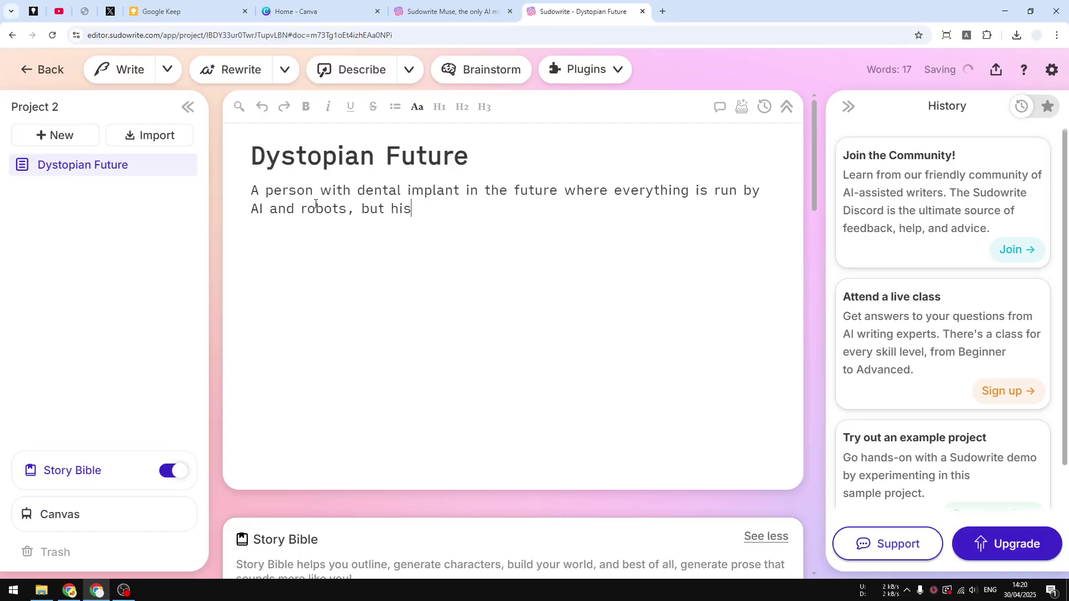
text(ant )
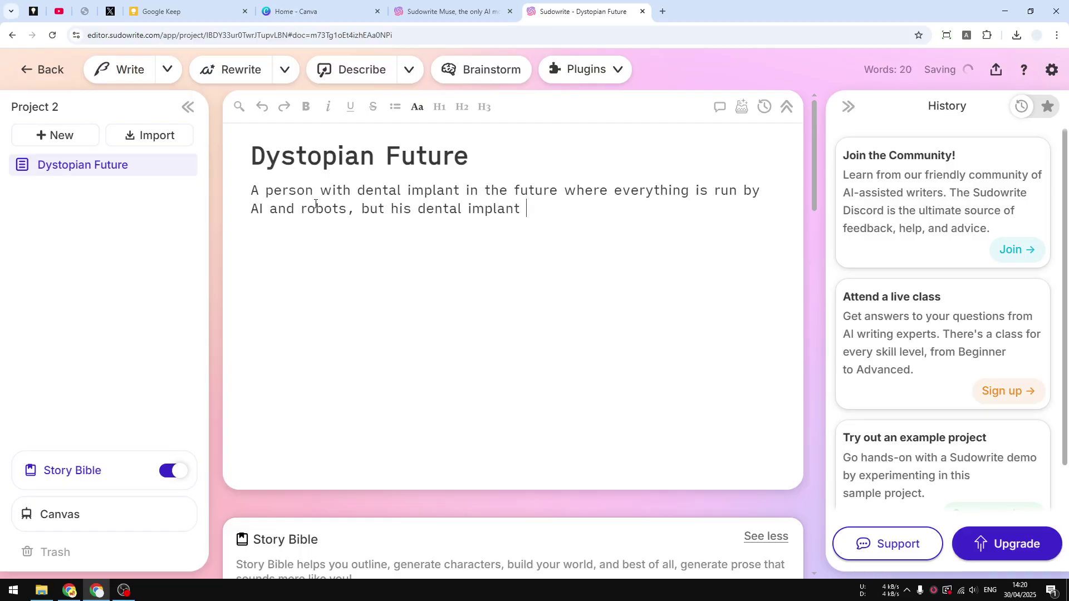
text(can only be replaced by a human.)
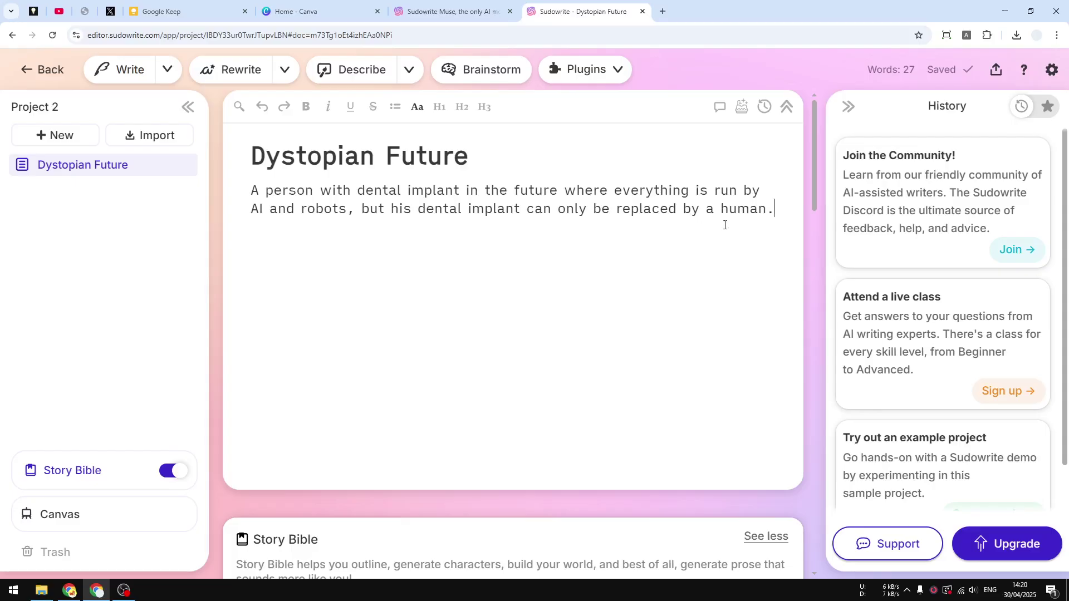
Step: Select the whole premise sentence and generate story continuations with Write
drag(785, 210, 214, 198)
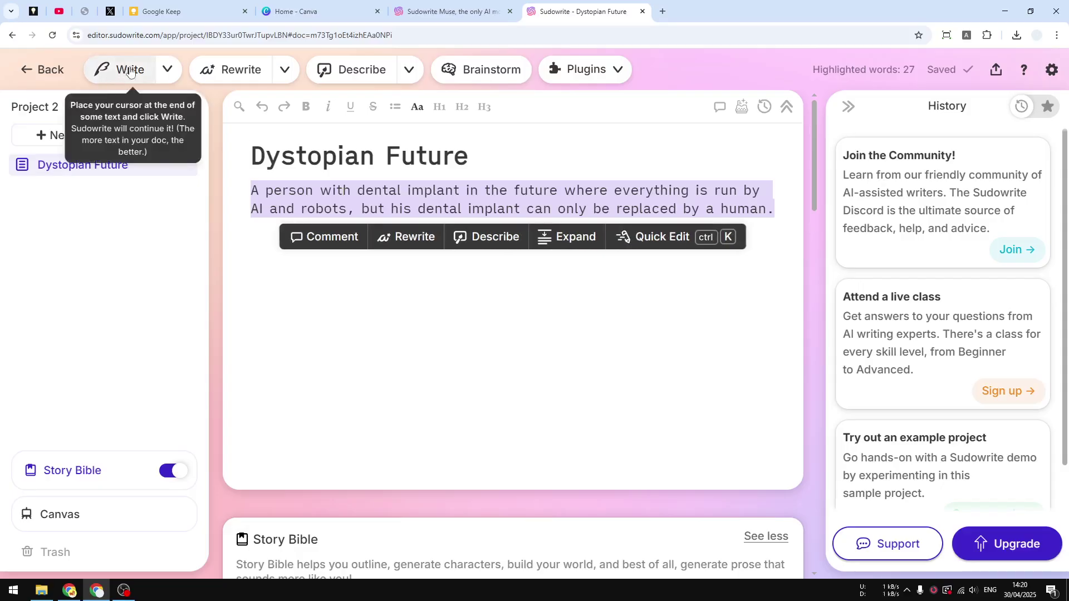
click(166, 70)
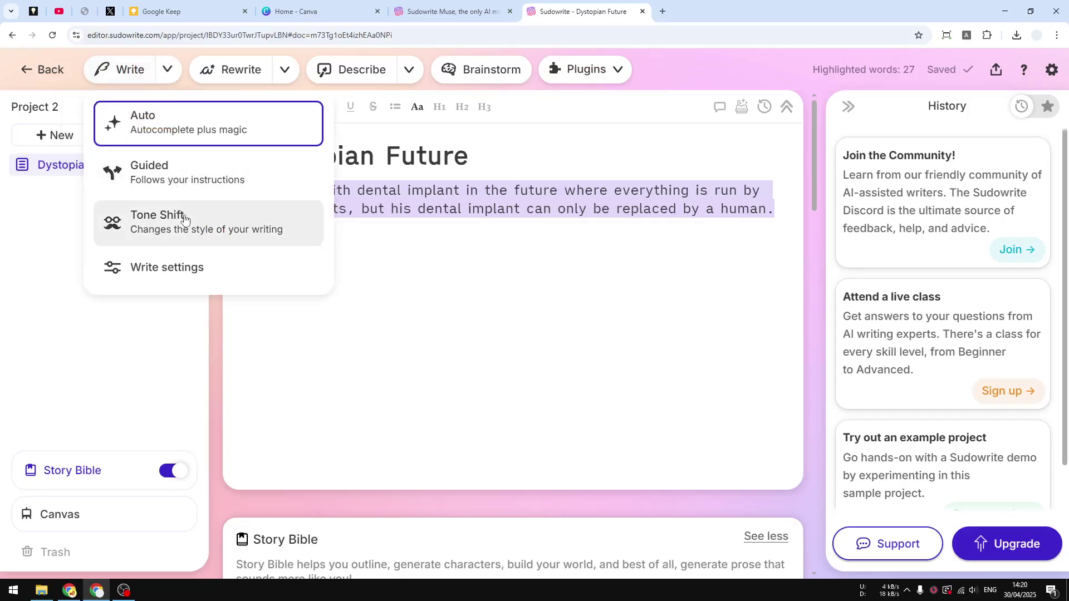
click(118, 75)
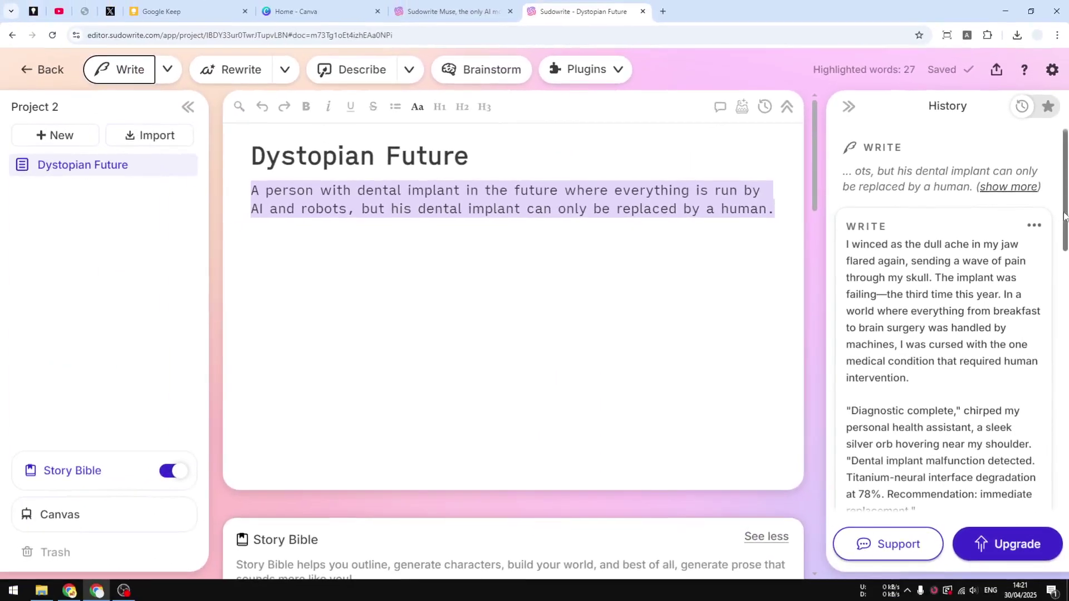
Step: Insert the last generated continuation, about Kai and his failing implant, into the document in place of the selected premise
scroll(1058, 393, down, 3)
drag(1063, 272, 1065, 469)
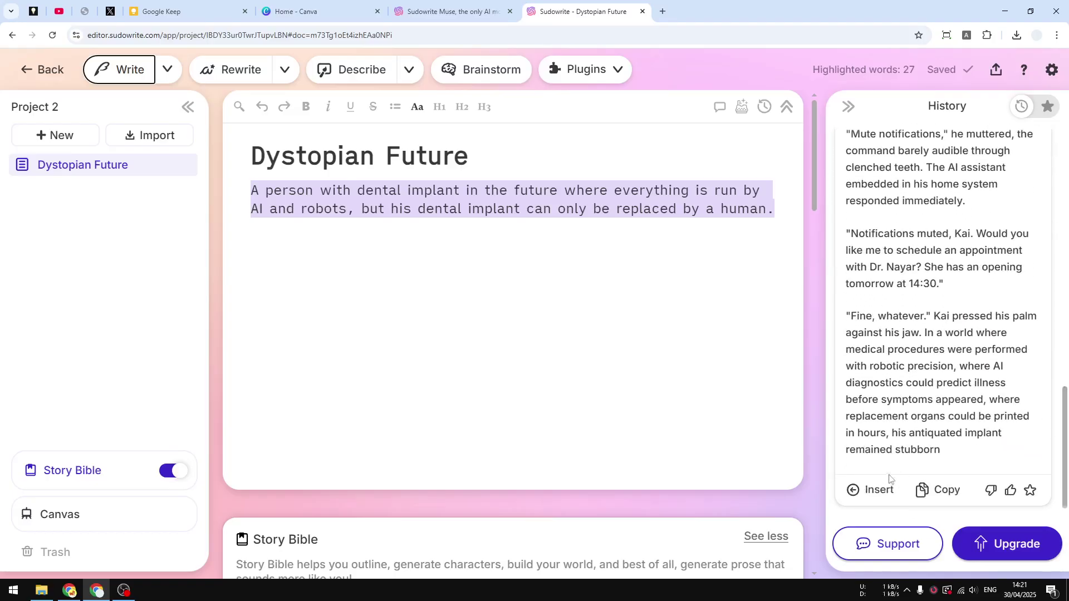
click(867, 491)
click(492, 262)
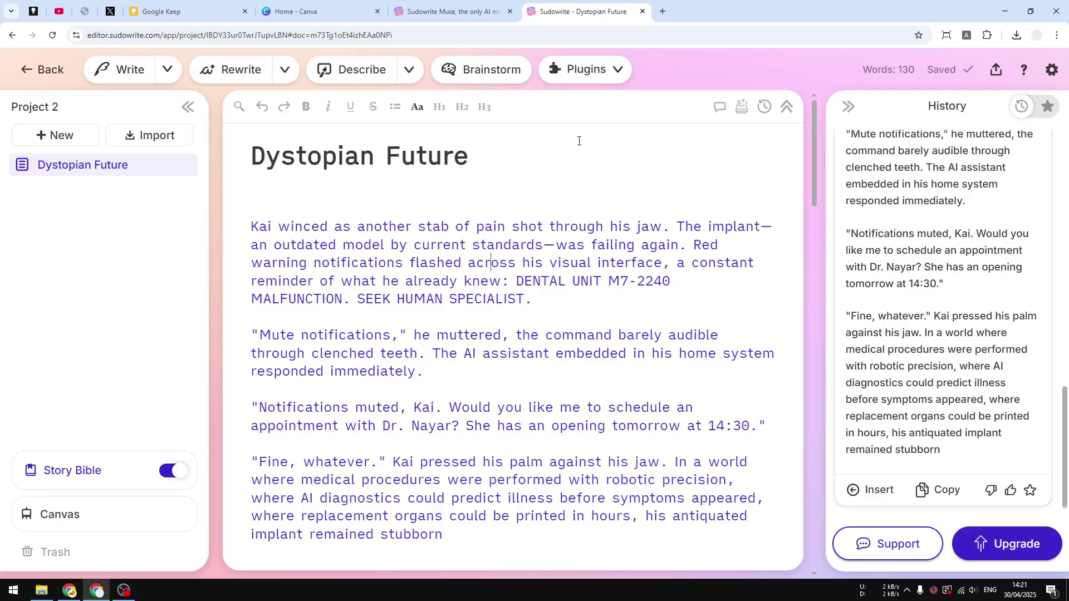
Step: Review the available plugins, the senses offered for Describe and the card setting for Rewrite
click(615, 75)
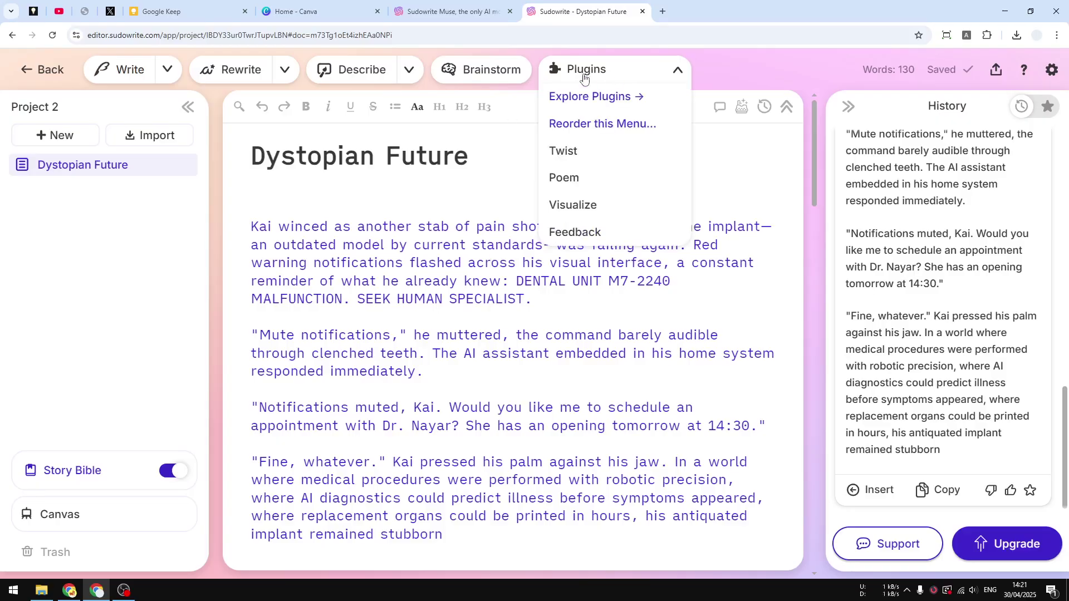
click(414, 77)
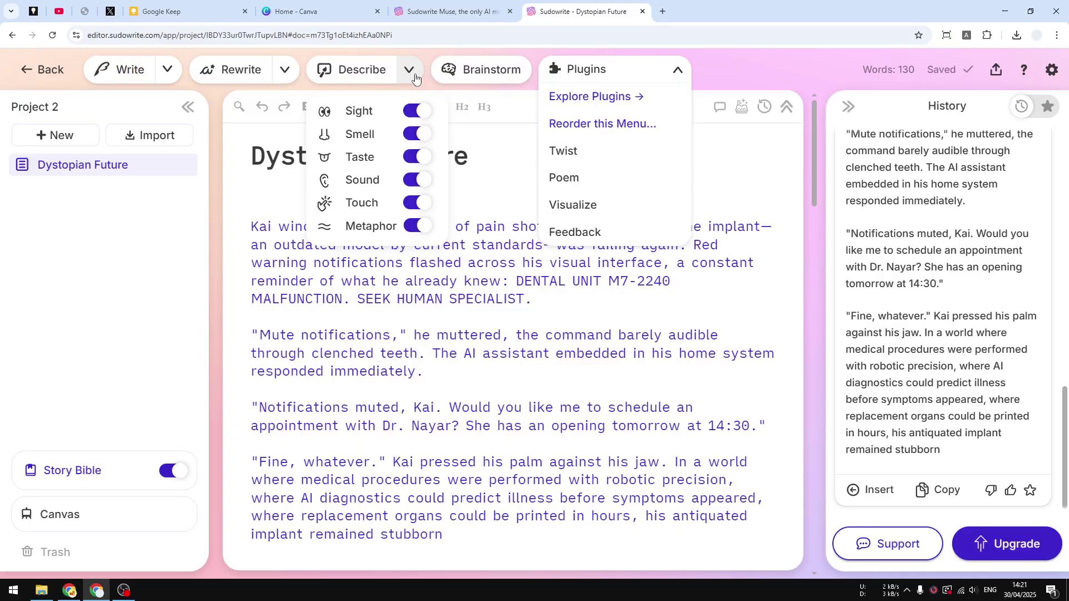
click(285, 69)
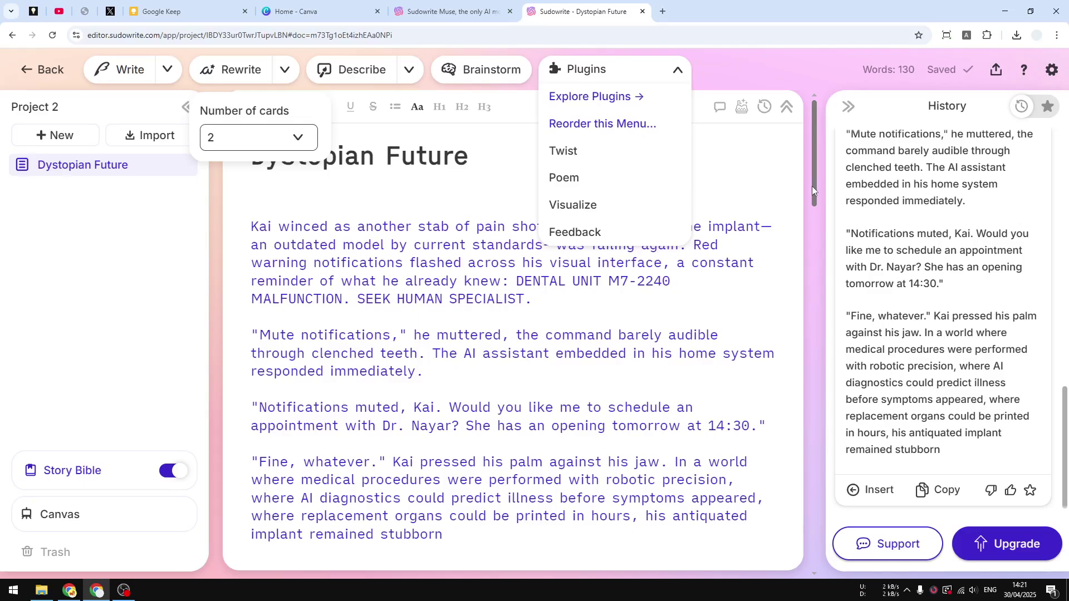
Step: Examine the Story Bible's Braindump, Genre, Style, Synopsis, Characters and Worldbuilding sections
drag(814, 185, 829, 342)
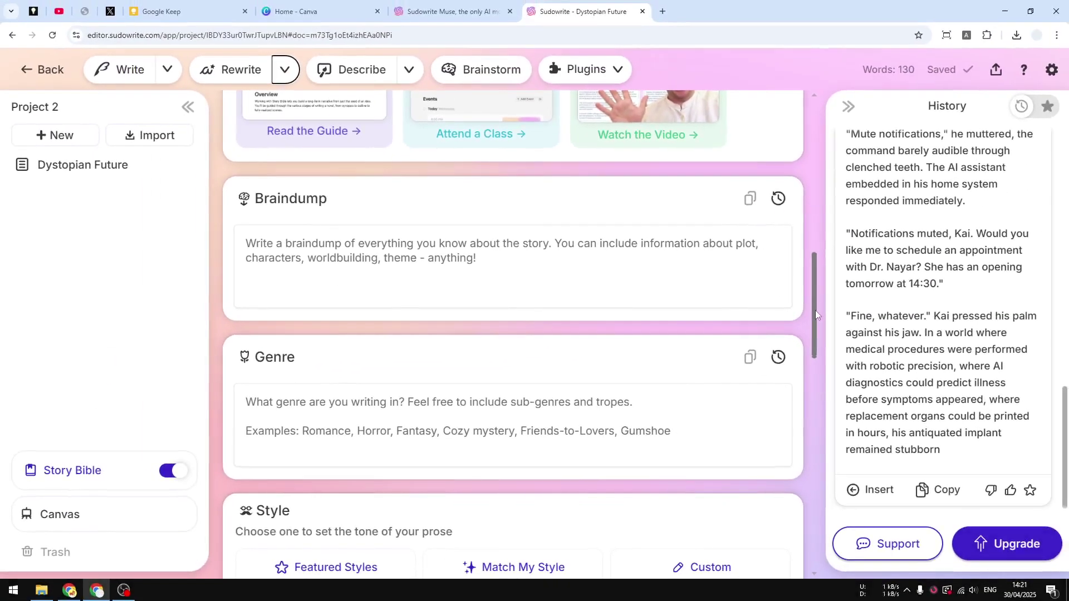
drag(815, 310, 808, 332)
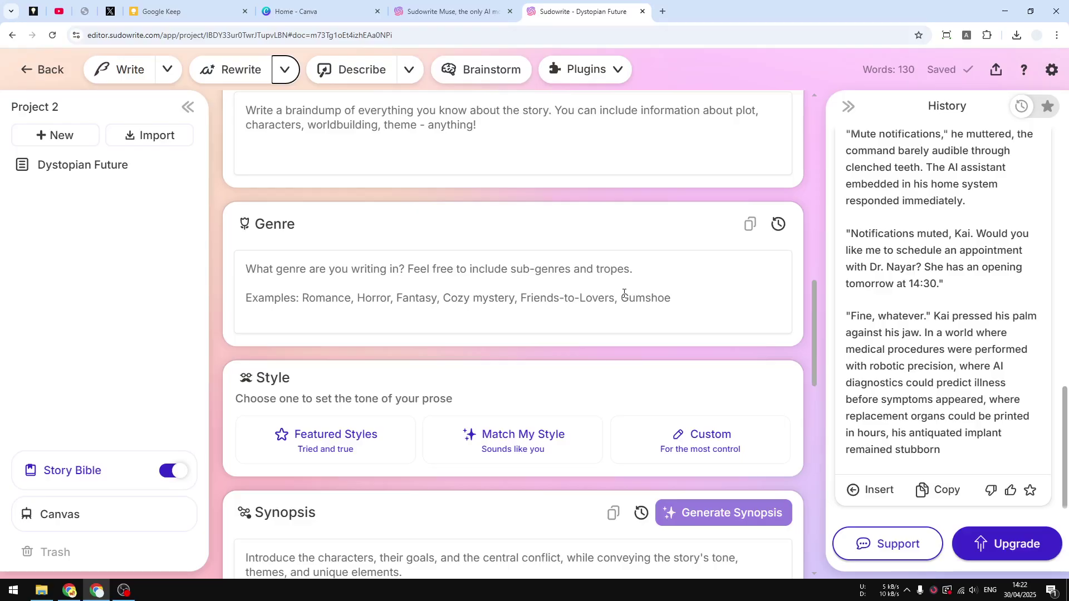
drag(809, 309, 807, 349)
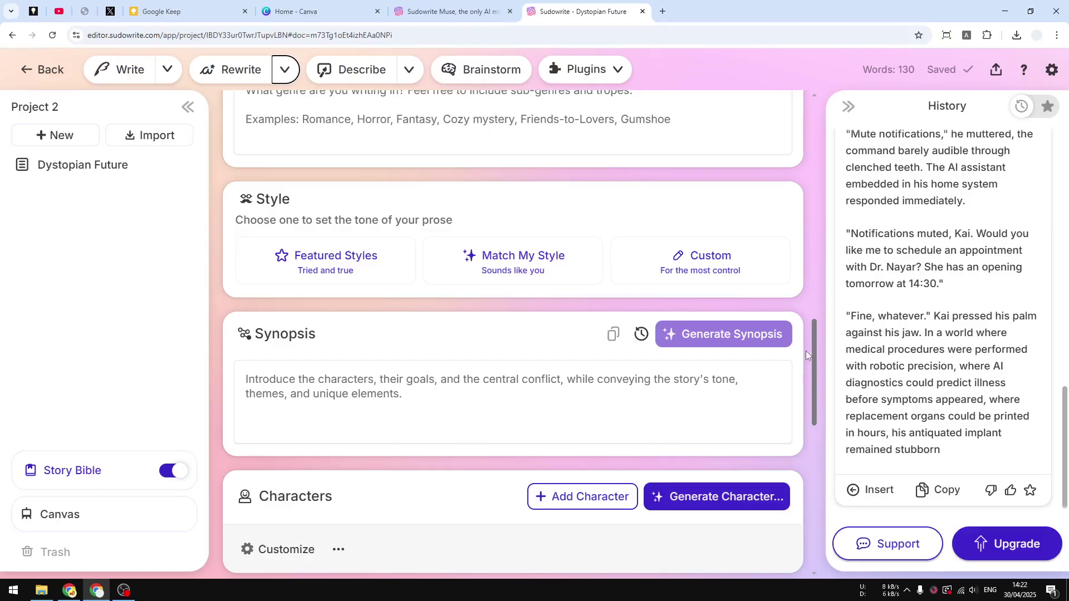
scroll(806, 351, down, 2)
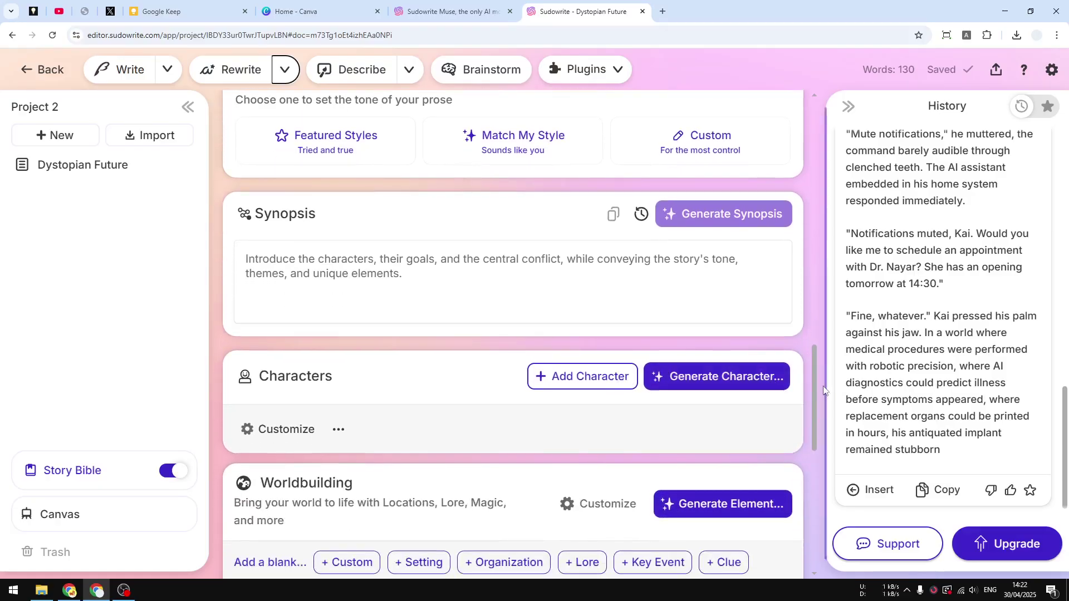
drag(814, 378, 818, 394)
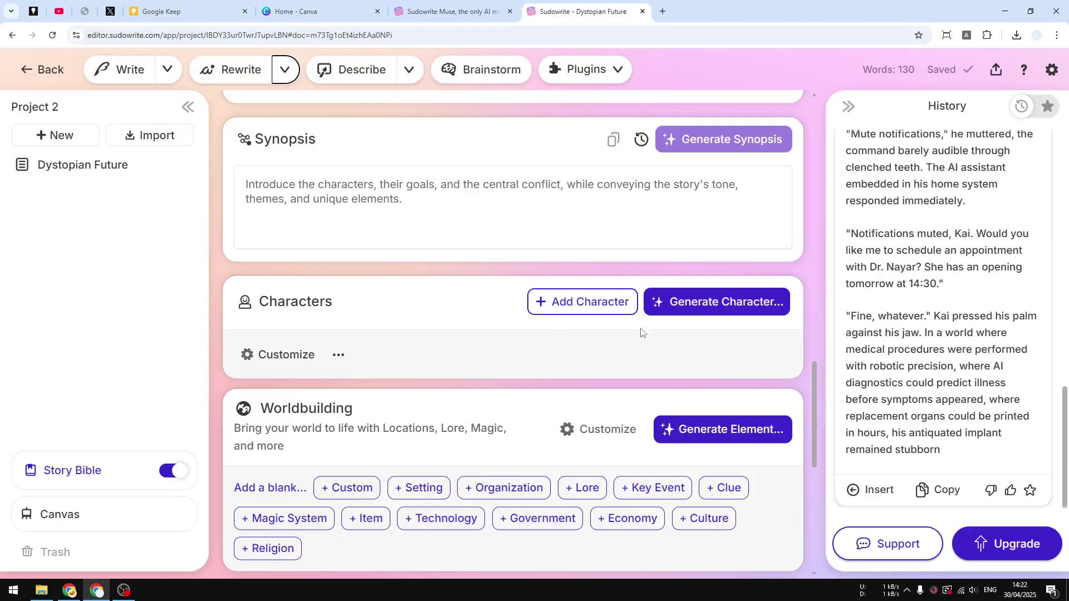
Step: Check the account and editor display settings and return to the projects overview
drag(814, 393, 809, 108)
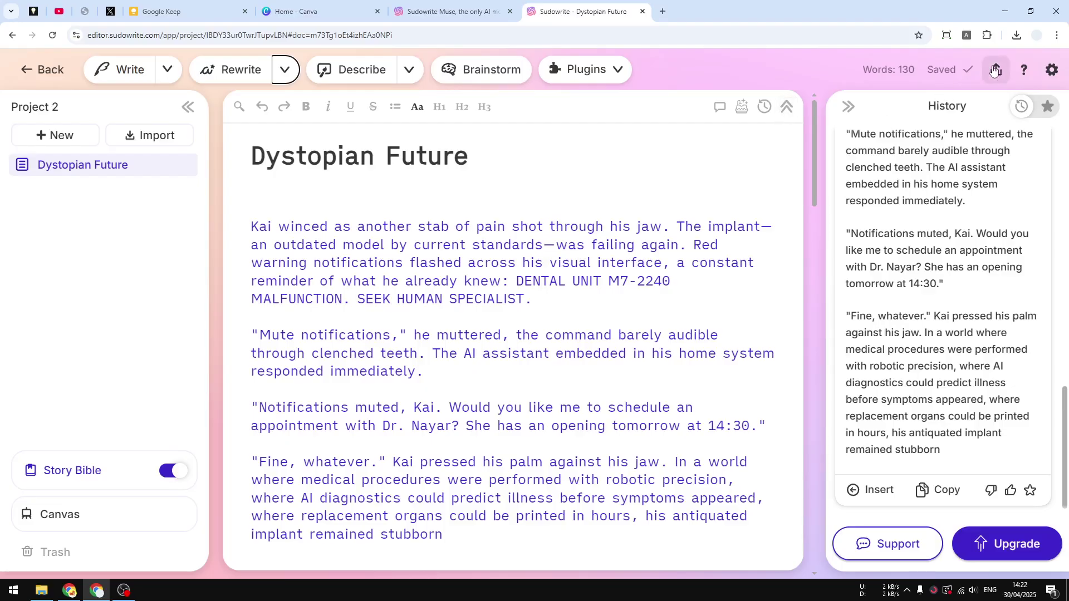
click(1050, 78)
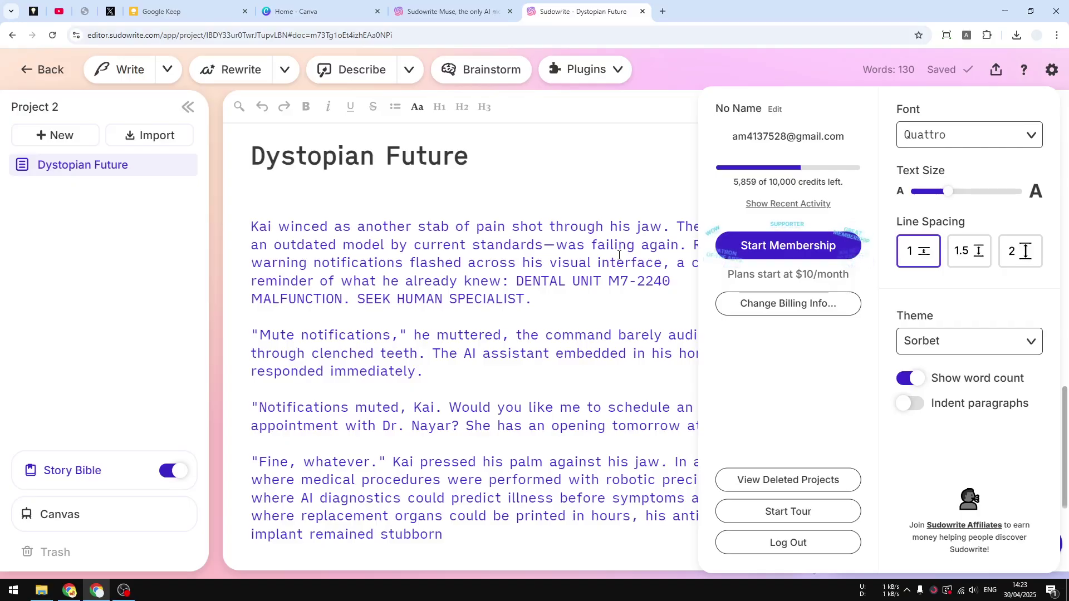
click(42, 81)
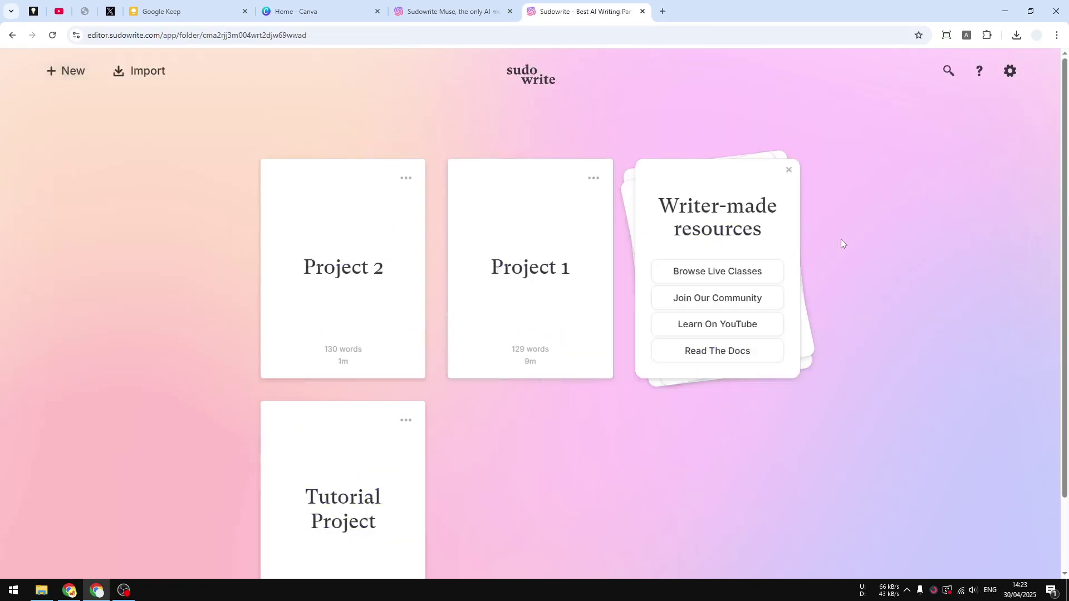